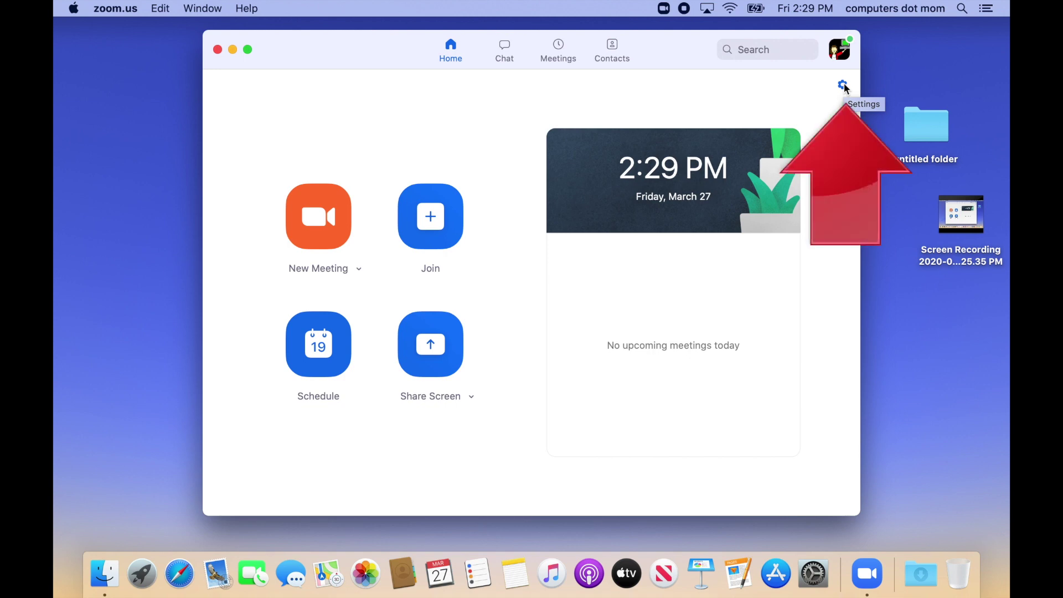
# Step: Open the virtual background settings and try to apply the Grass background
pyautogui.click(845, 86)
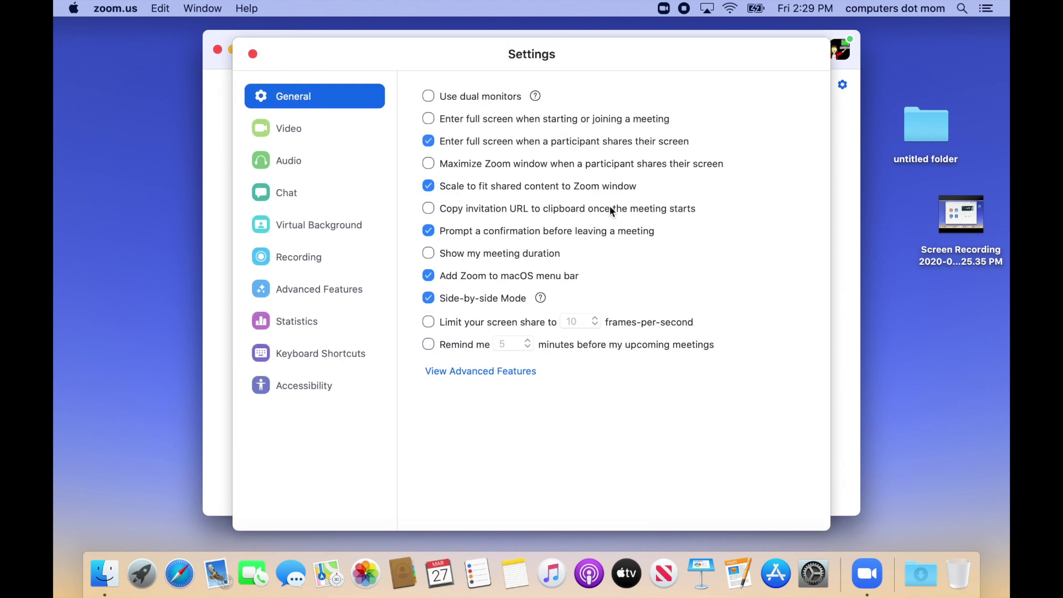
pyautogui.click(329, 225)
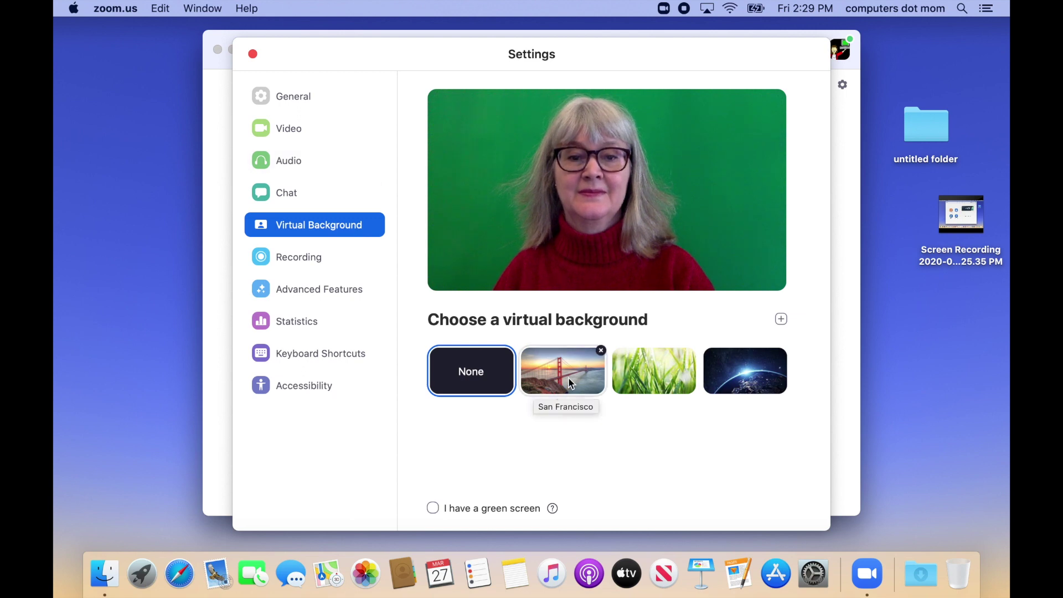
pyautogui.click(637, 376)
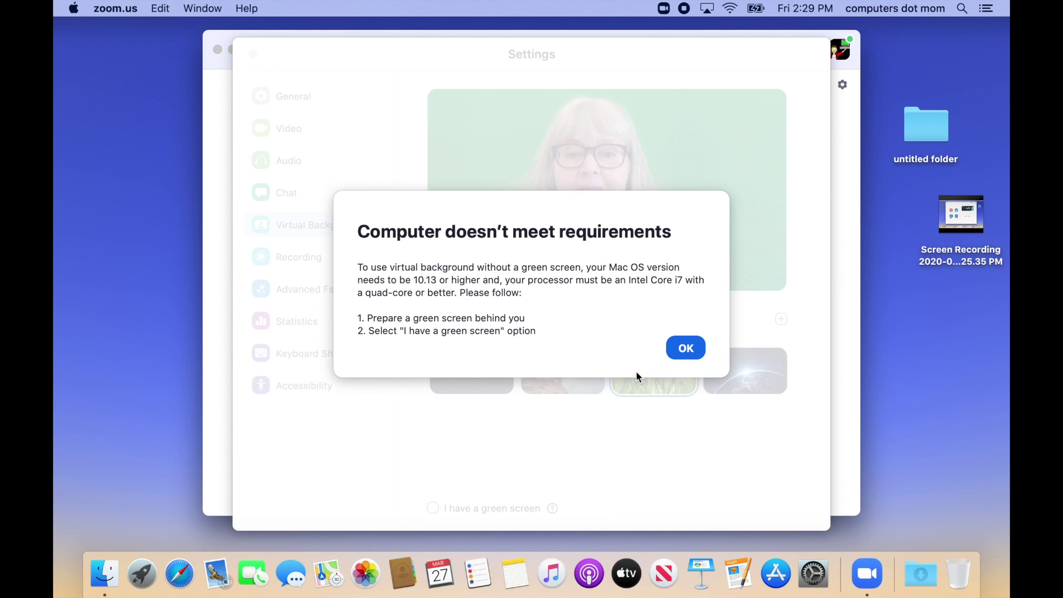
pyautogui.click(685, 348)
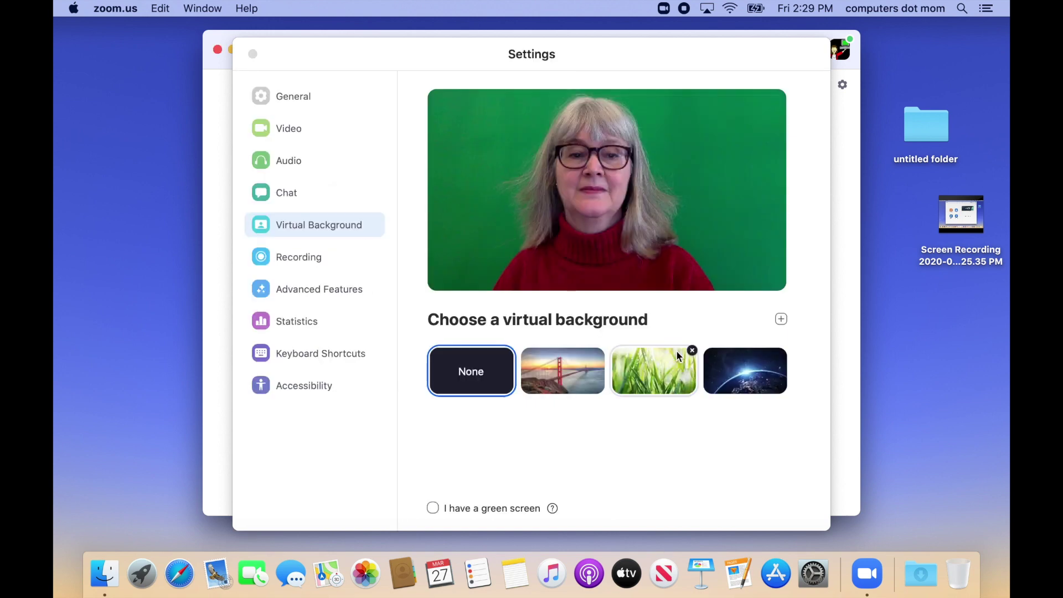
# Step: Enable the green screen option, preview the San Francisco and Grass backgrounds, and set the Earth-from-space image as the virtual background
pyautogui.click(433, 508)
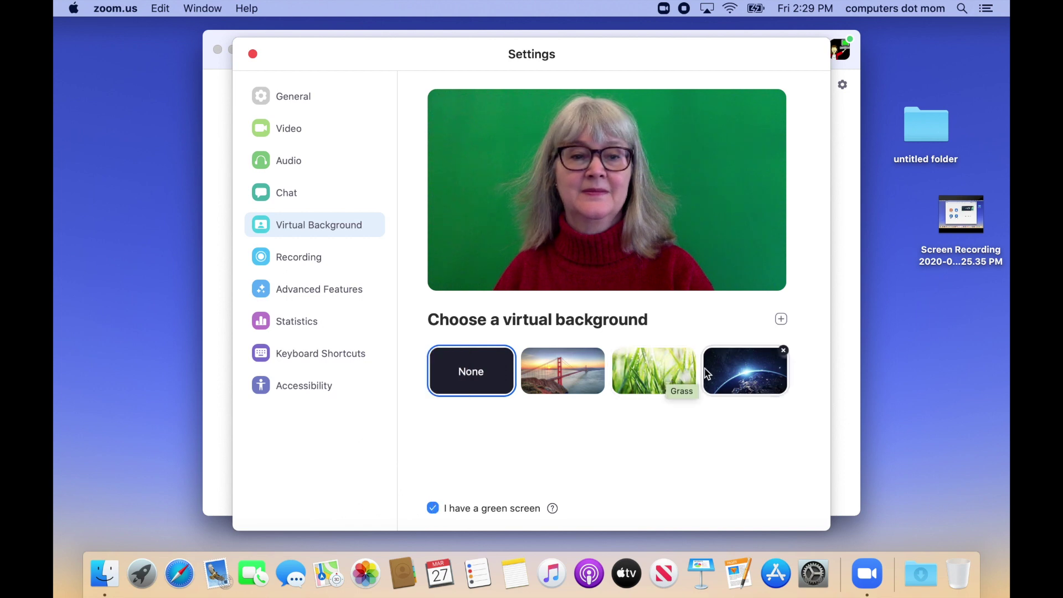
pyautogui.click(586, 368)
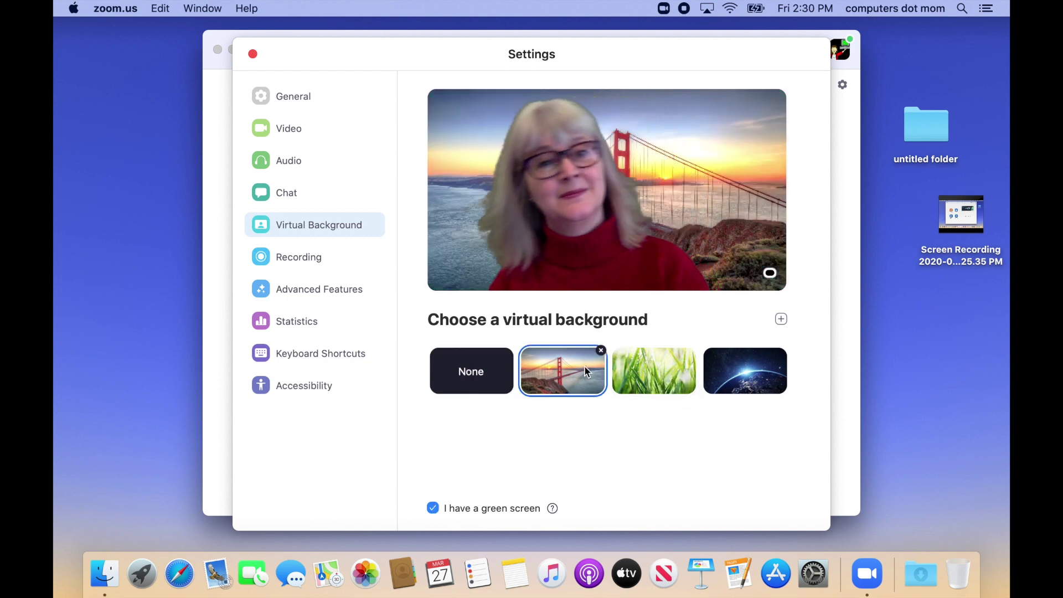
pyautogui.click(667, 381)
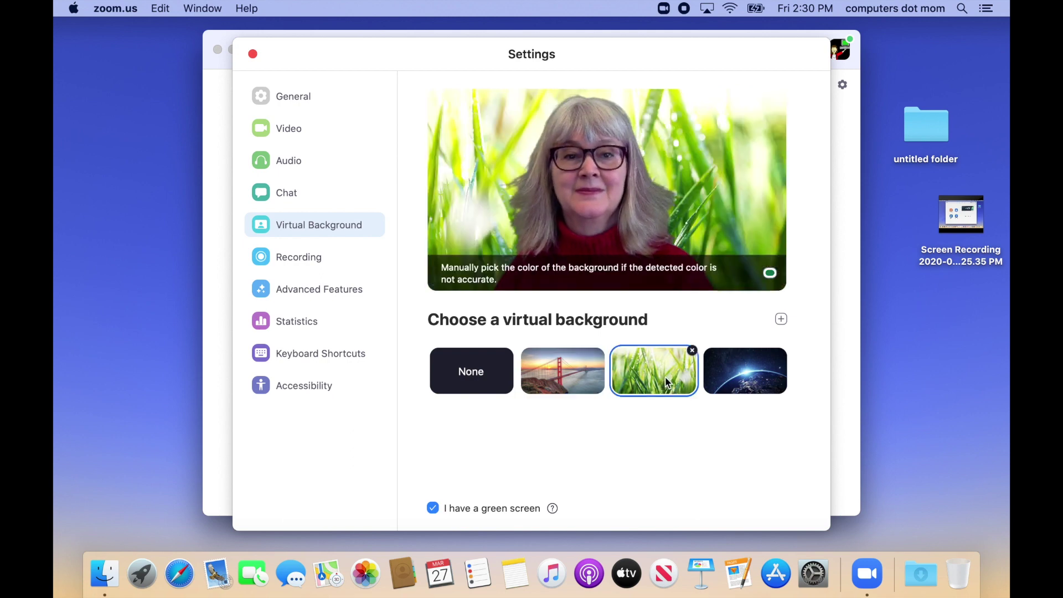
pyautogui.click(732, 370)
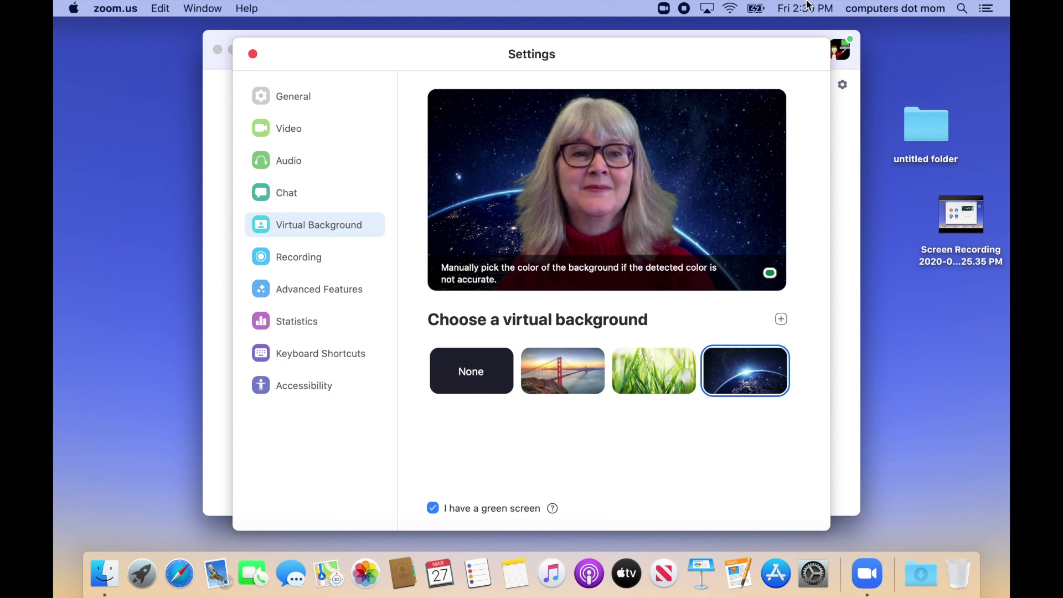
pyautogui.click(253, 54)
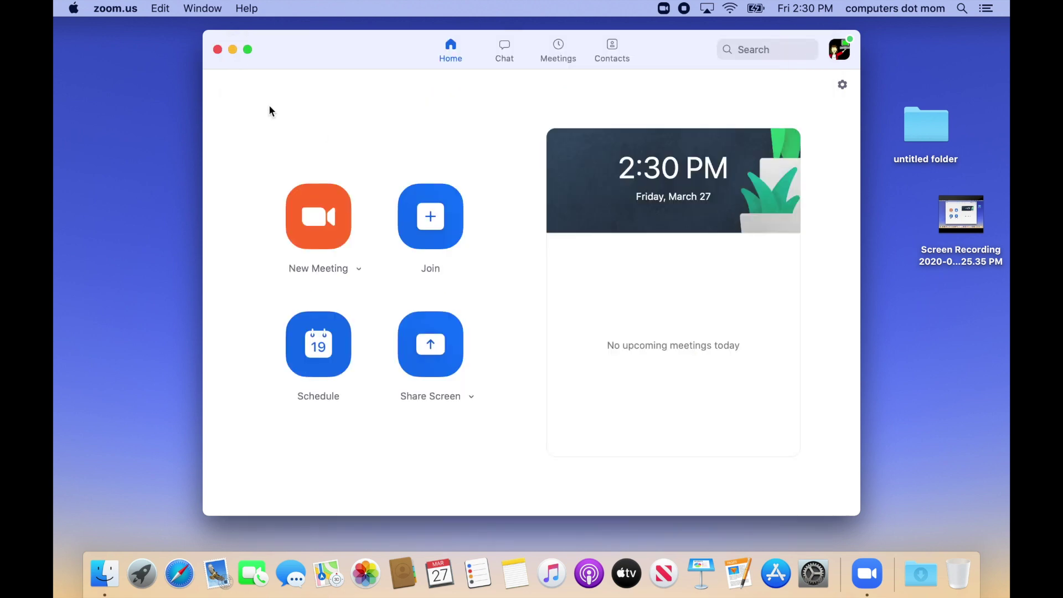
# Step: Join the meeting using its meeting ID and password, with video on and computer audio connected
pyautogui.click(437, 213)
pyautogui.write('39628824')
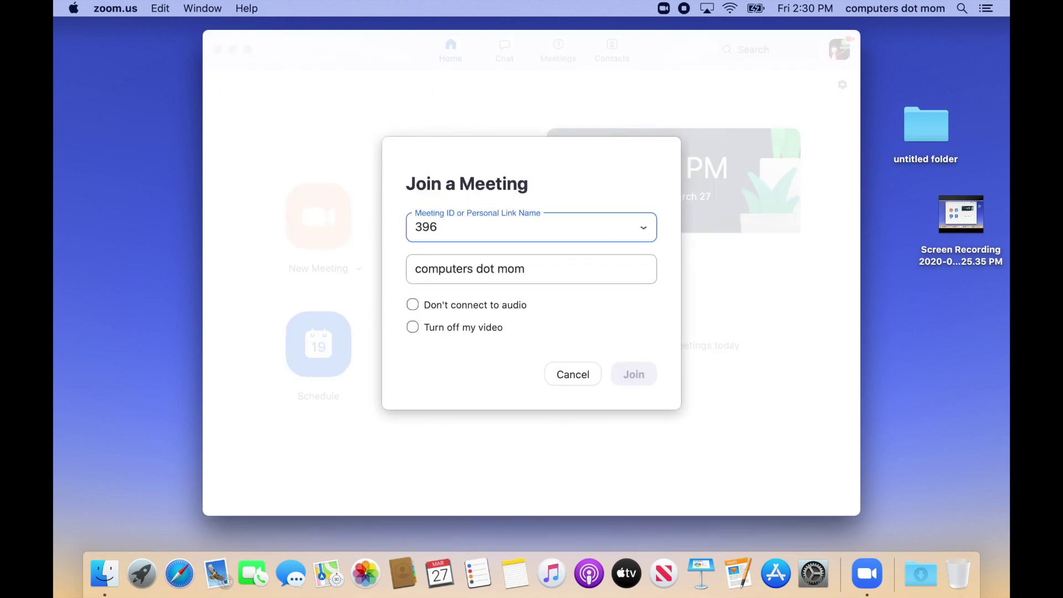
pyautogui.press('Return')
pyautogui.write('•••••')
pyautogui.press('Return')
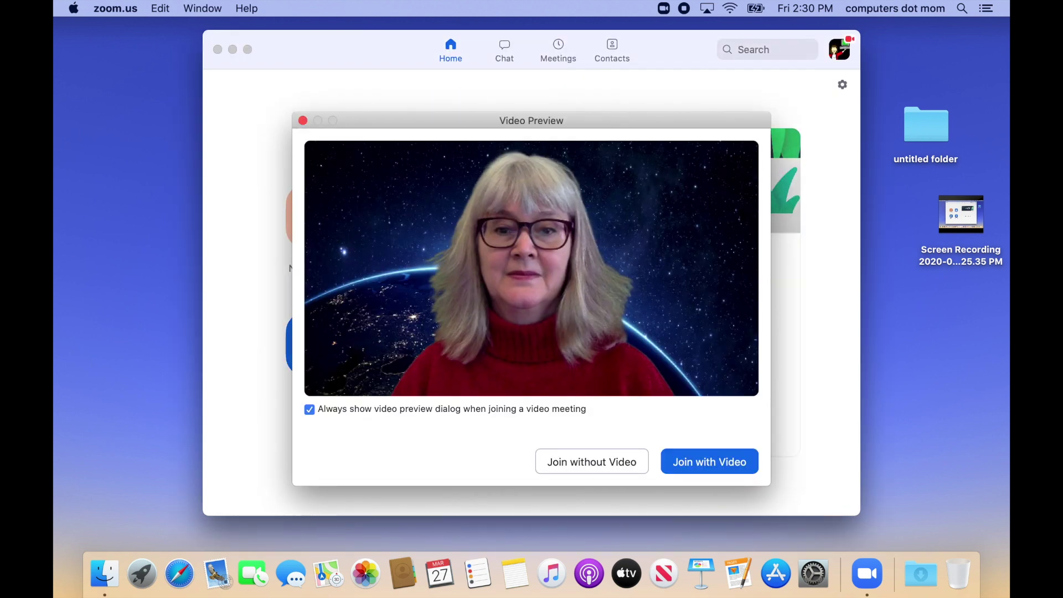
pyautogui.click(697, 464)
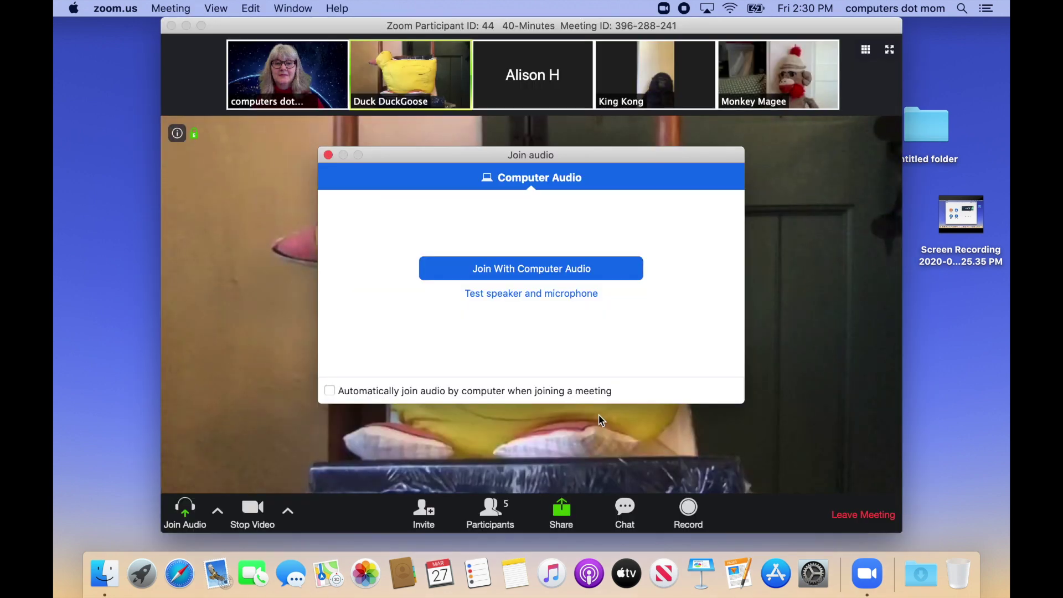
pyautogui.click(592, 273)
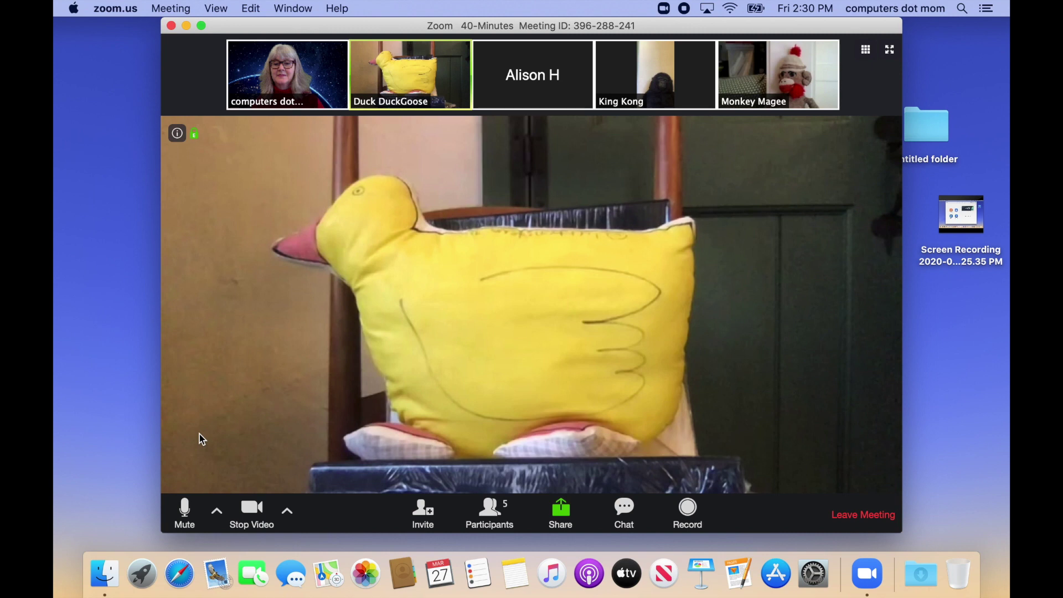
# Step: Mute the microphone and switch the meeting window to full screen
pyautogui.click(183, 497)
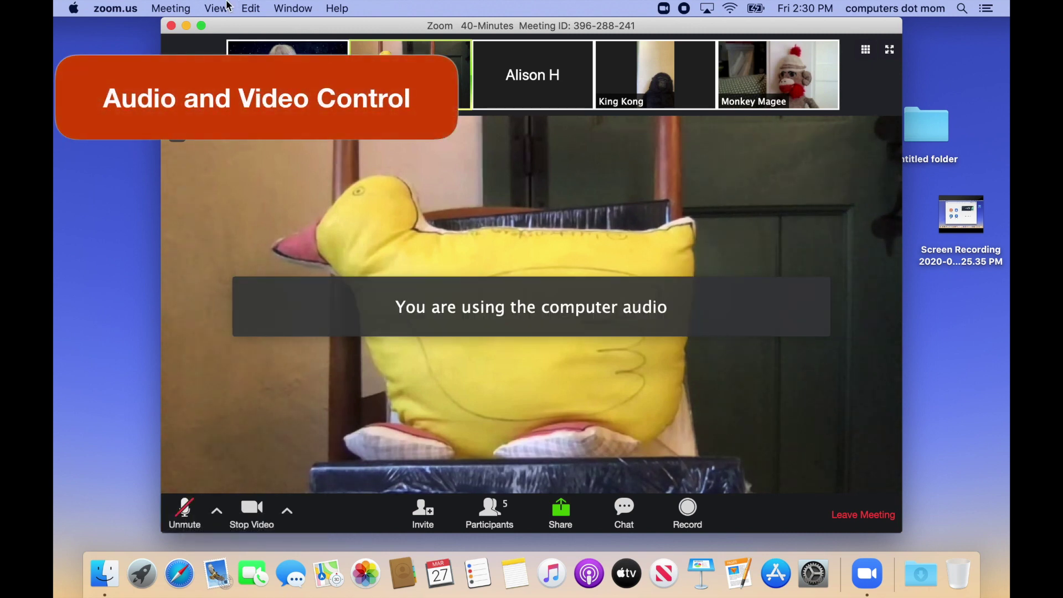
pyautogui.click(201, 26)
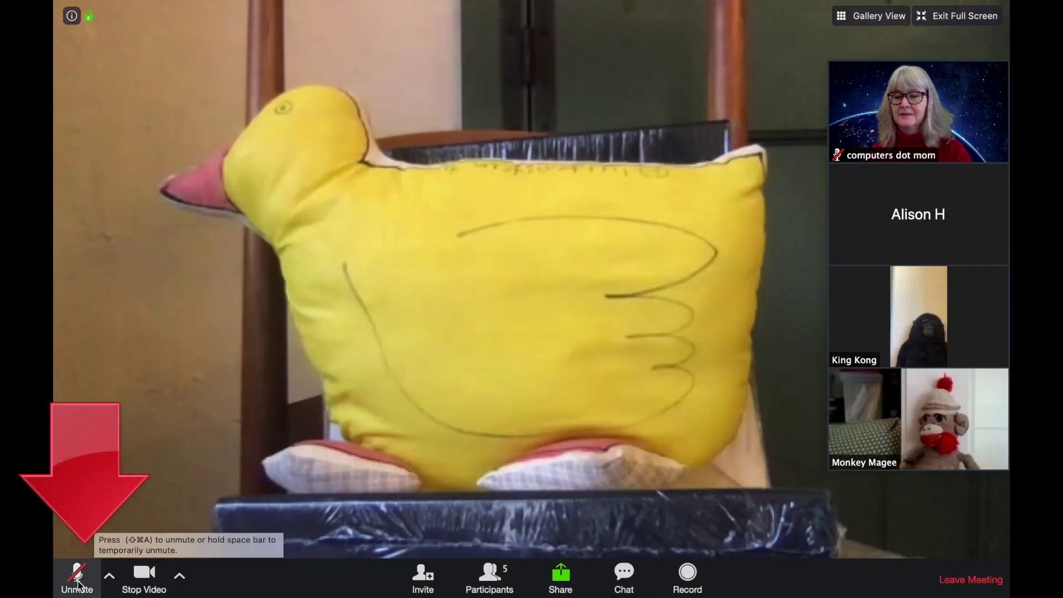
# Step: Unmute the microphone, mute it again, and briefly unmute it with the temporary unmute function
pyautogui.click(77, 579)
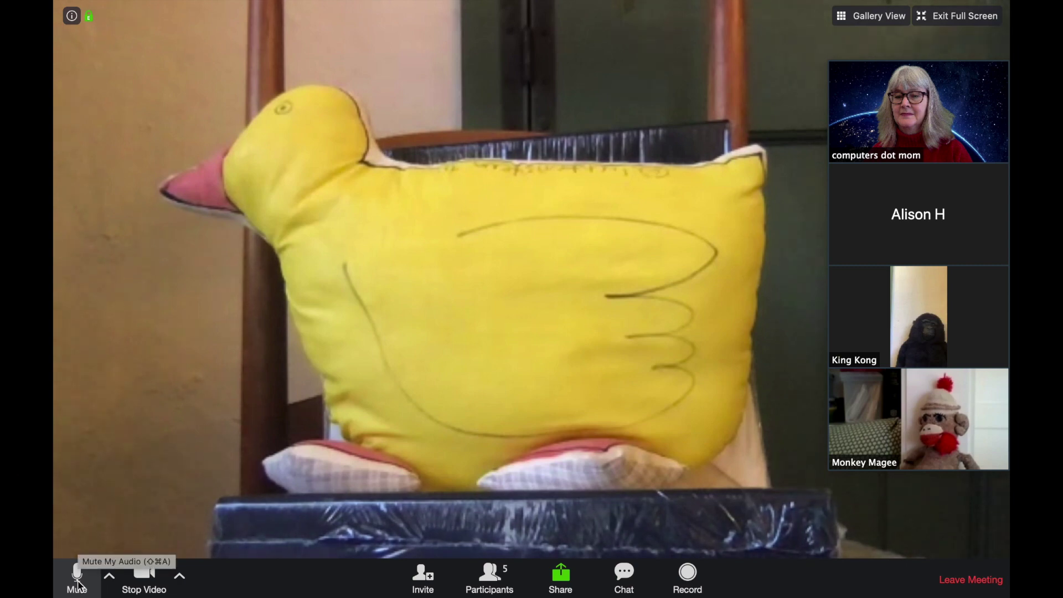
pyautogui.click(77, 582)
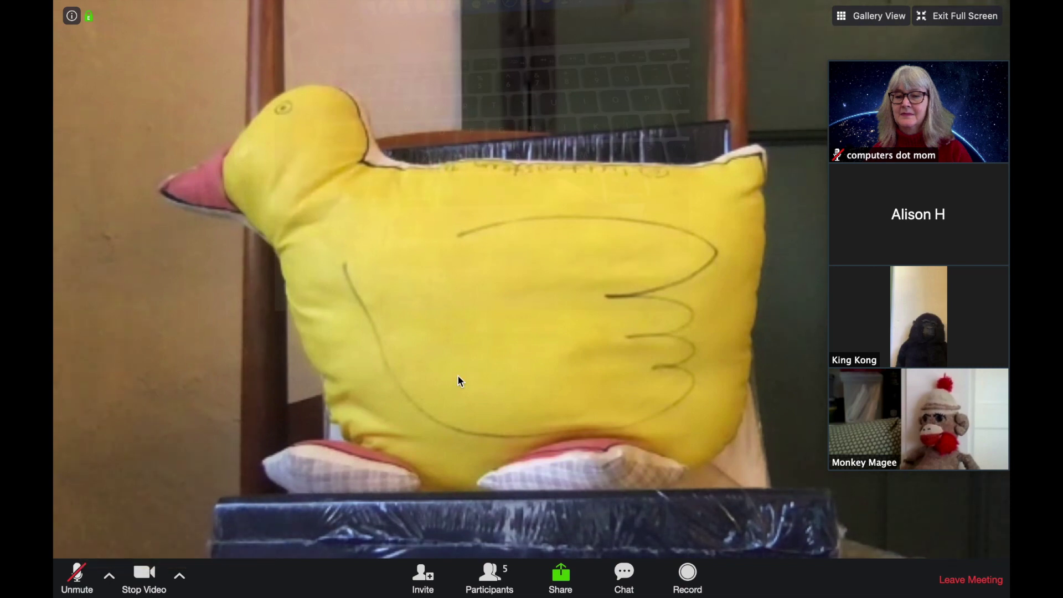
pyautogui.press('space')
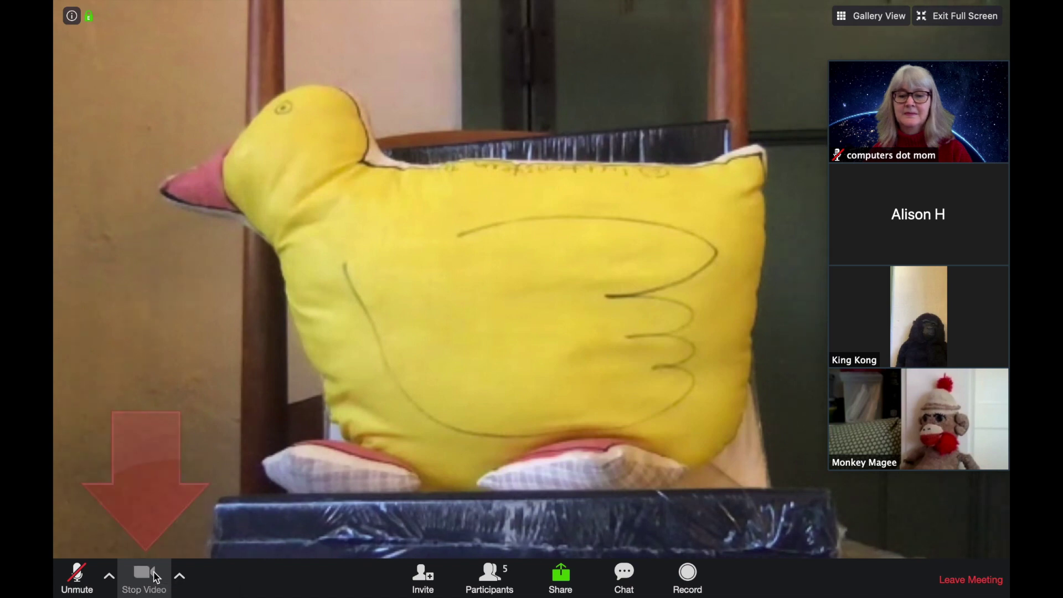
# Step: Turn the camera off and back on
pyautogui.click(155, 578)
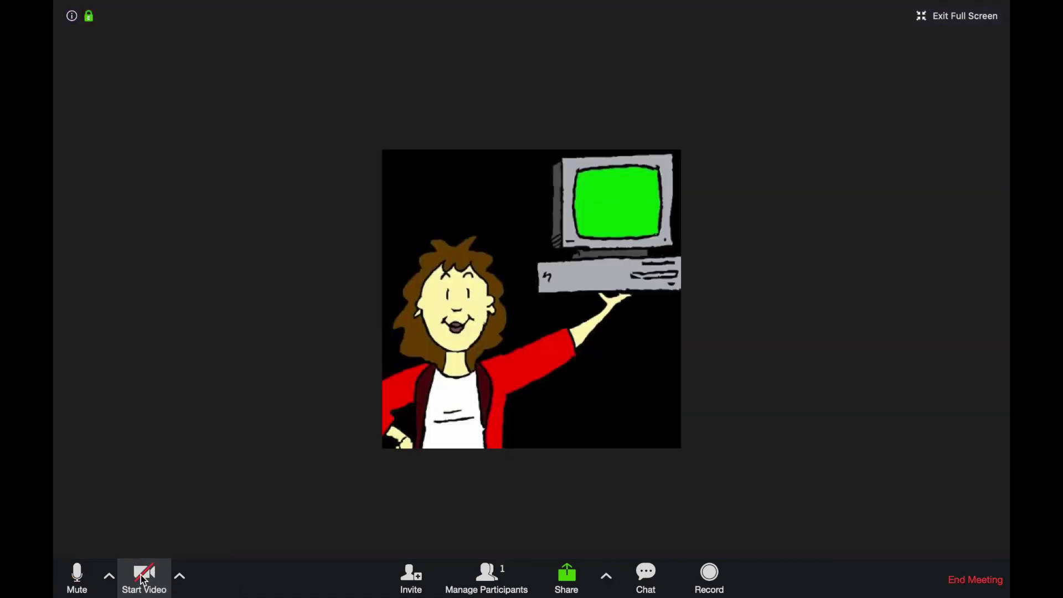
pyautogui.click(181, 578)
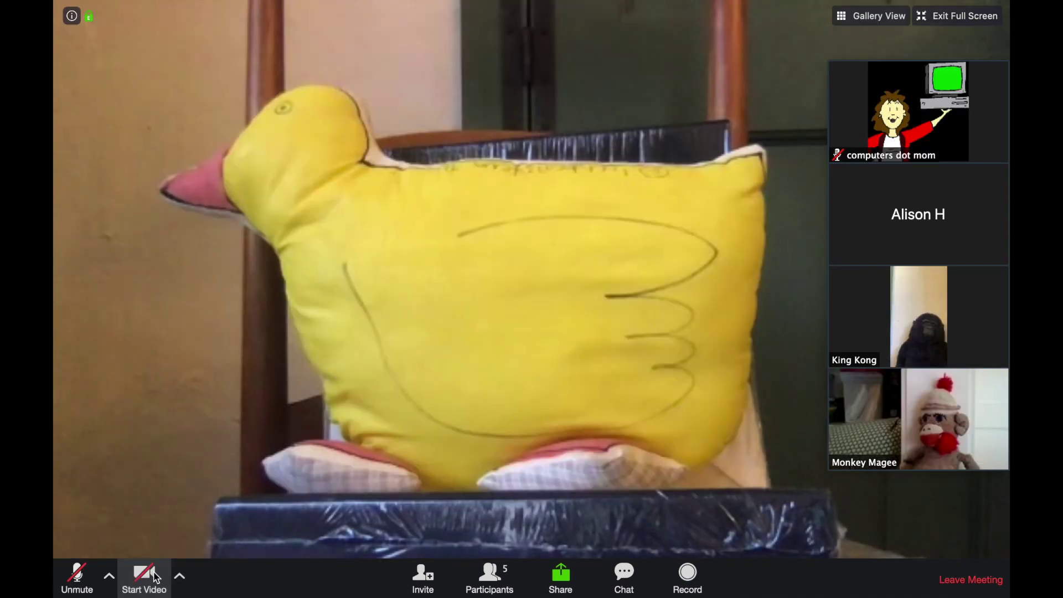
pyautogui.click(145, 576)
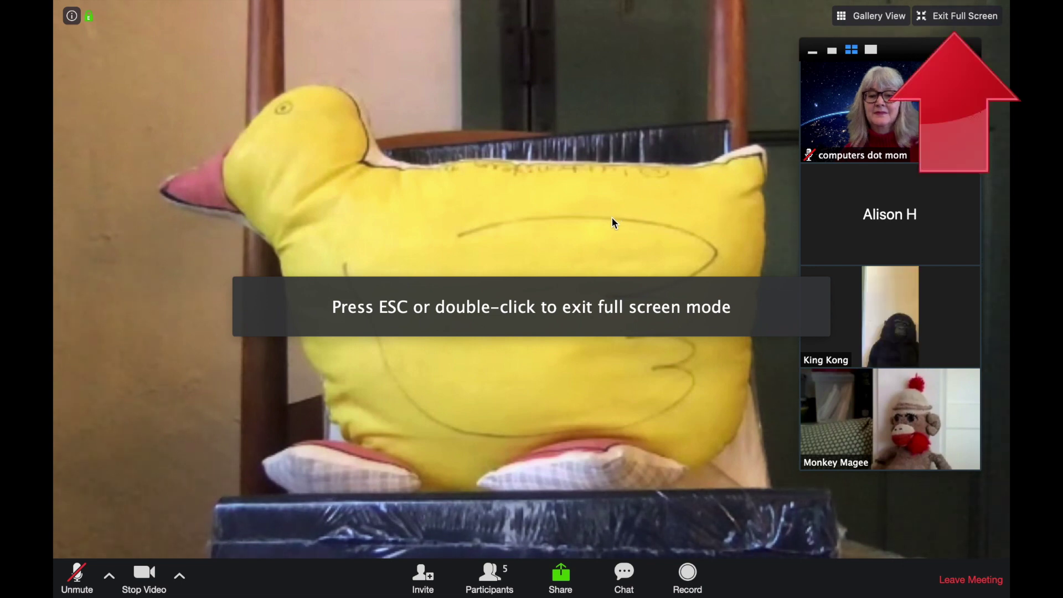
# Step: Leave full screen mode and return the meeting to full screen
pyautogui.press('Escape')
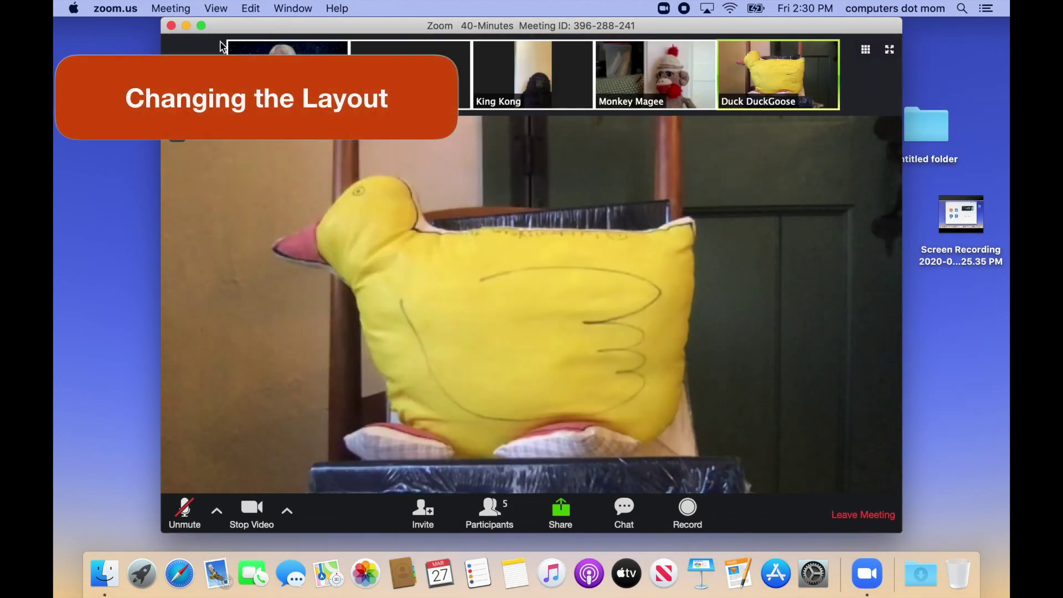
pyautogui.click(201, 25)
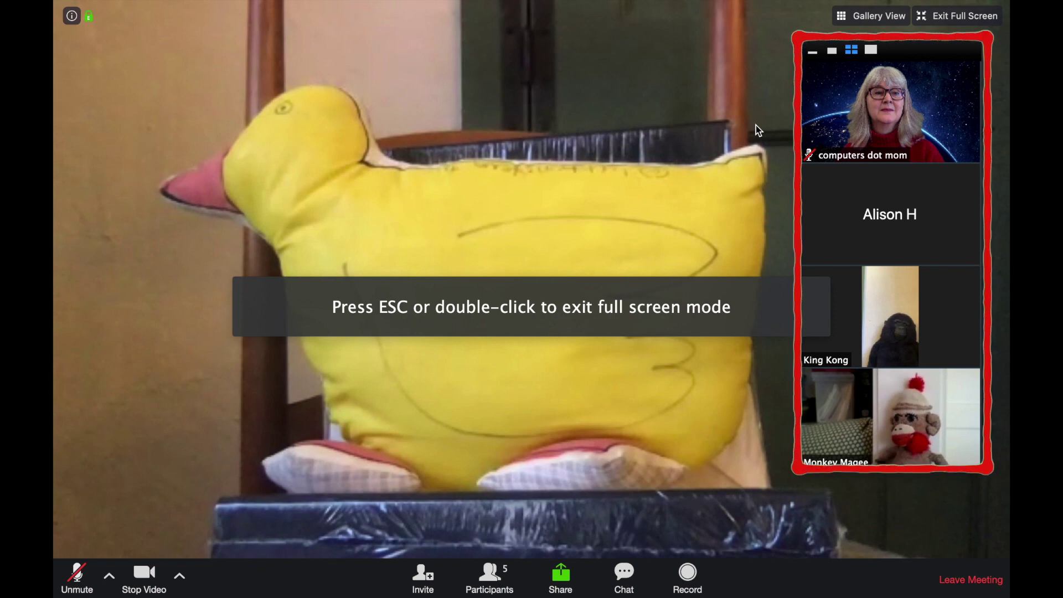
# Step: Move the floating participant videos to the upper edge, switch them to a single small video, and restore the thumbnail strip
pyautogui.moveTo(917, 55); pyautogui.dragTo(874, 36)
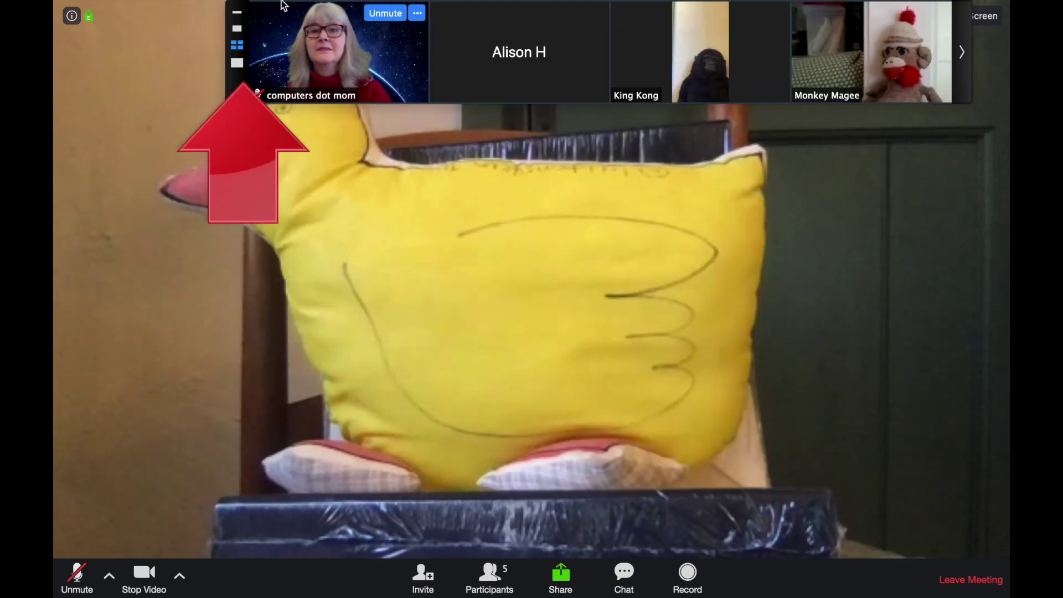
pyautogui.click(237, 28)
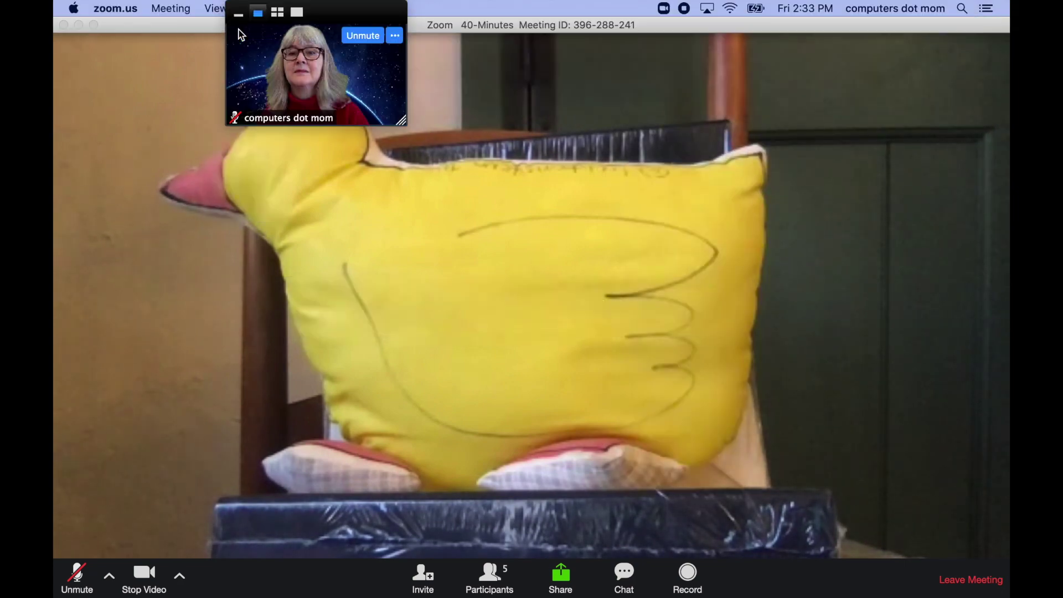
pyautogui.click(277, 12)
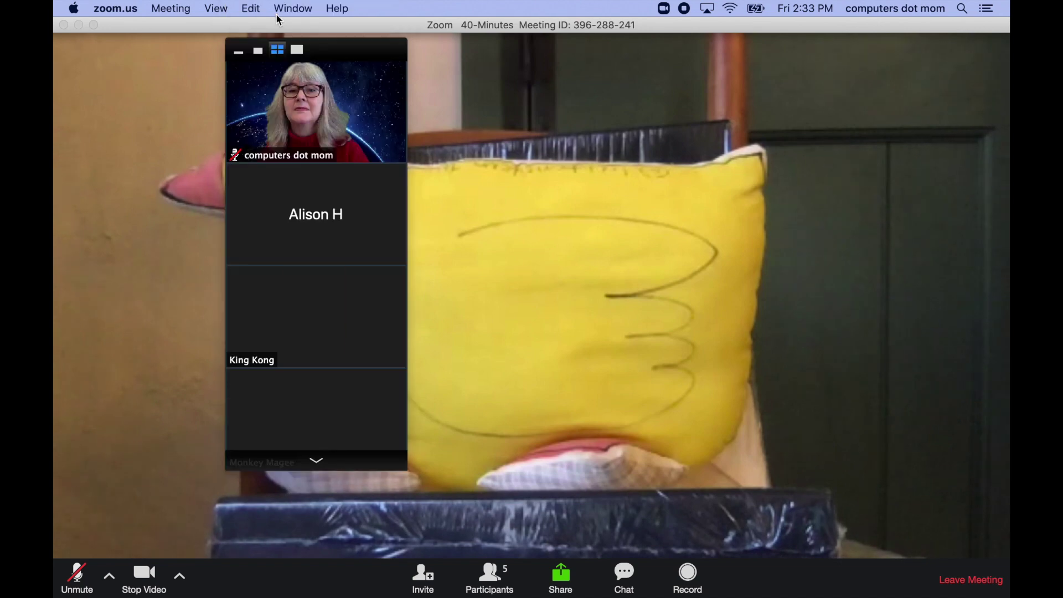
# Step: Enlarge the floating panel to one large video, move it over the lower right of the speaker's picture, and restore the thumbnail strip
pyautogui.click(297, 48)
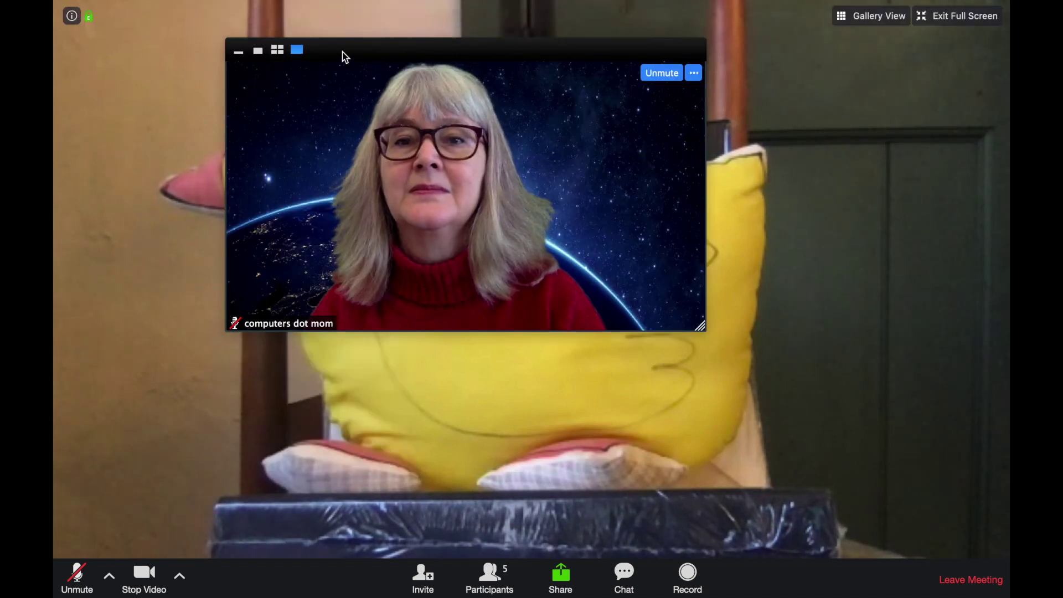
pyautogui.moveTo(343, 56); pyautogui.dragTo(604, 270)
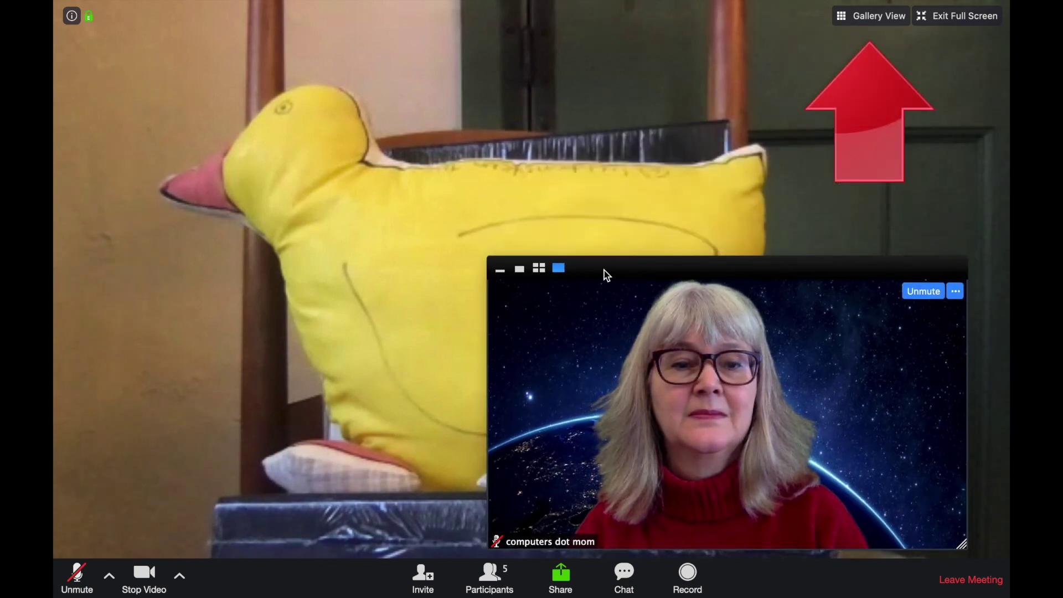
pyautogui.click(539, 269)
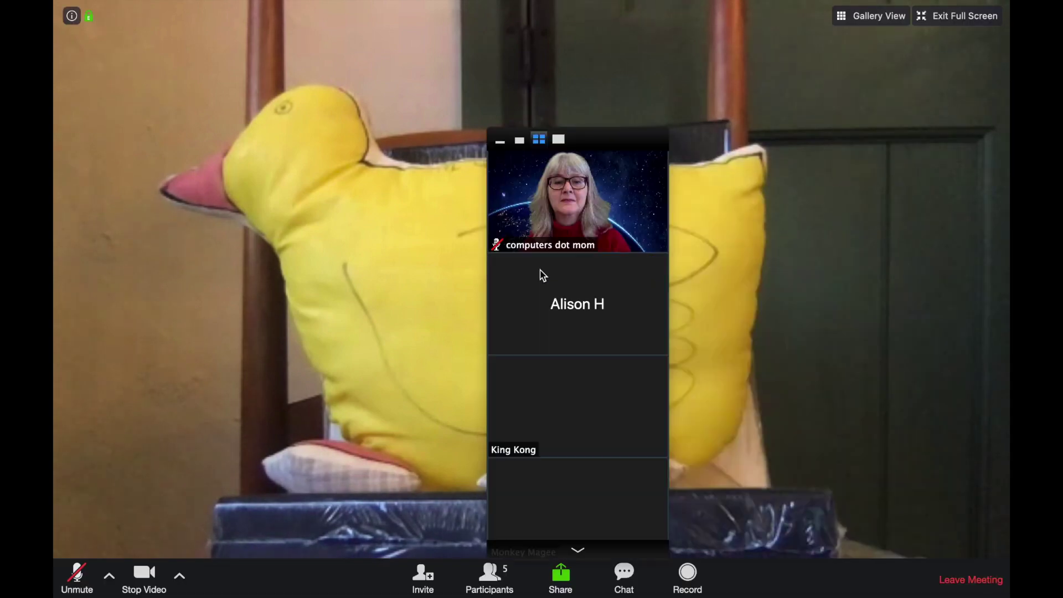
# Step: Switch the meeting layout to Gallery View
pyautogui.click(869, 18)
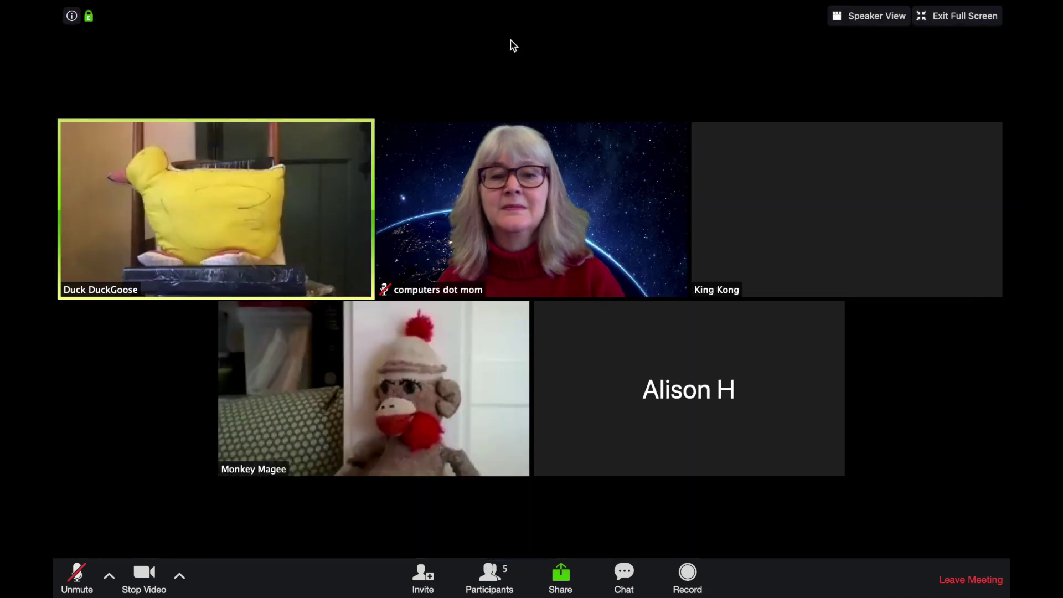
pyautogui.moveTo(533, 175)
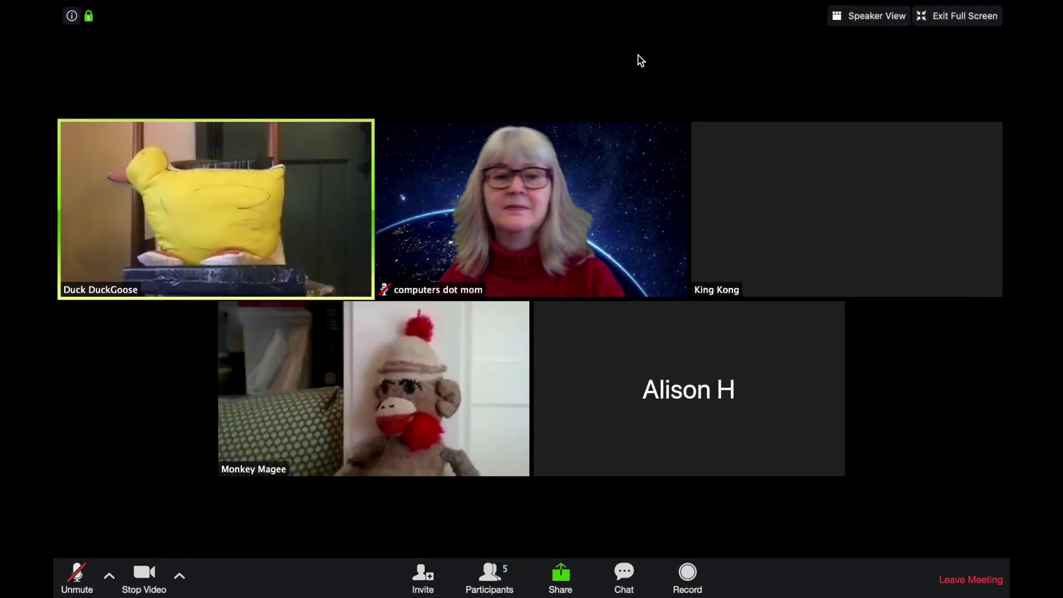
# Step: Send King Kong the private chat message "Hi Monkey!" from their video tile and close the chat window
pyautogui.moveTo(826, 186)
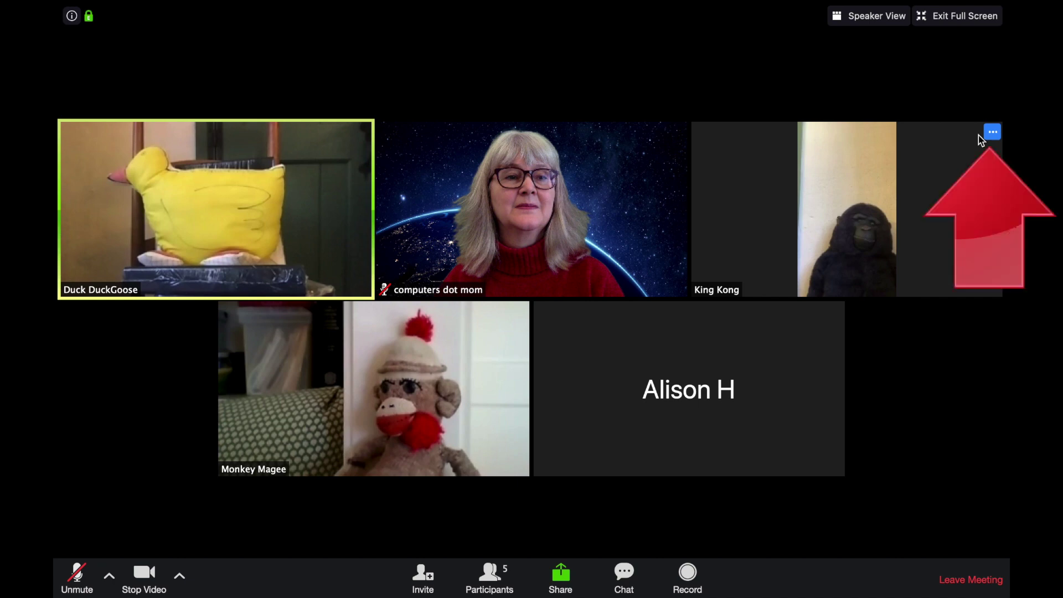
pyautogui.click(995, 132)
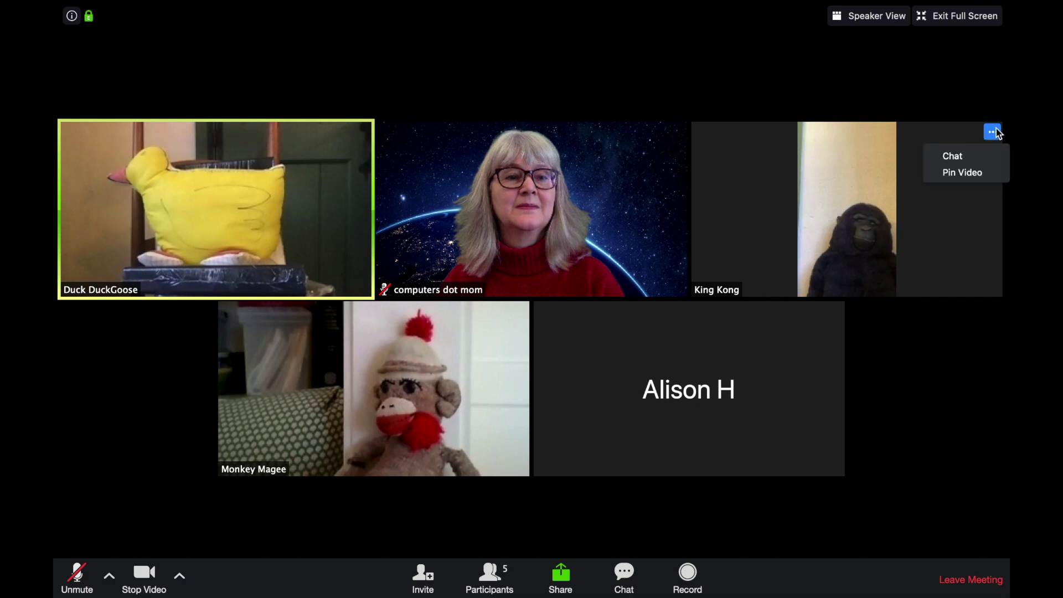
pyautogui.click(965, 157)
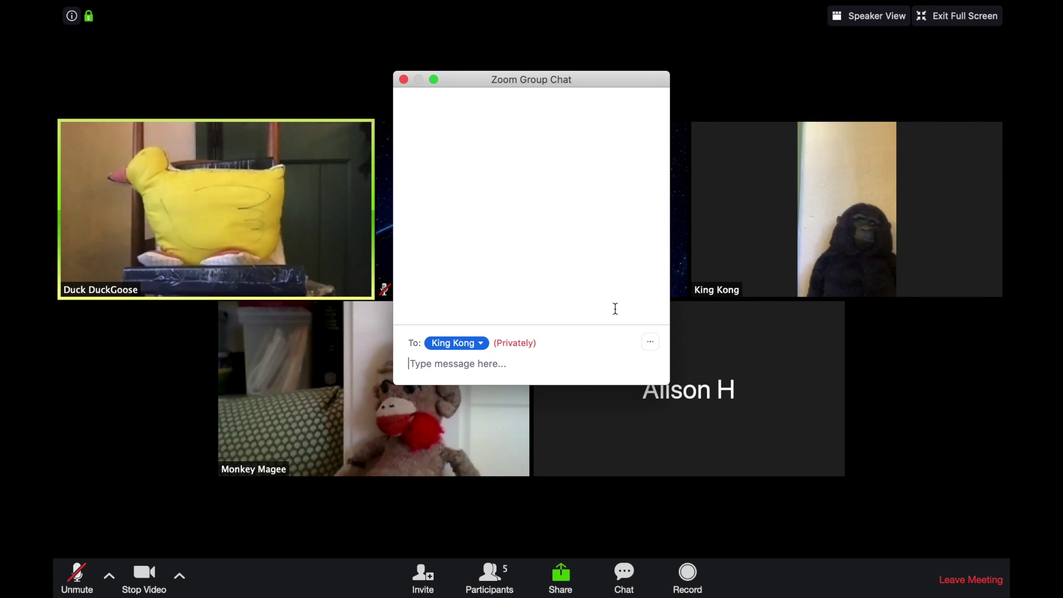
pyautogui.write('H')
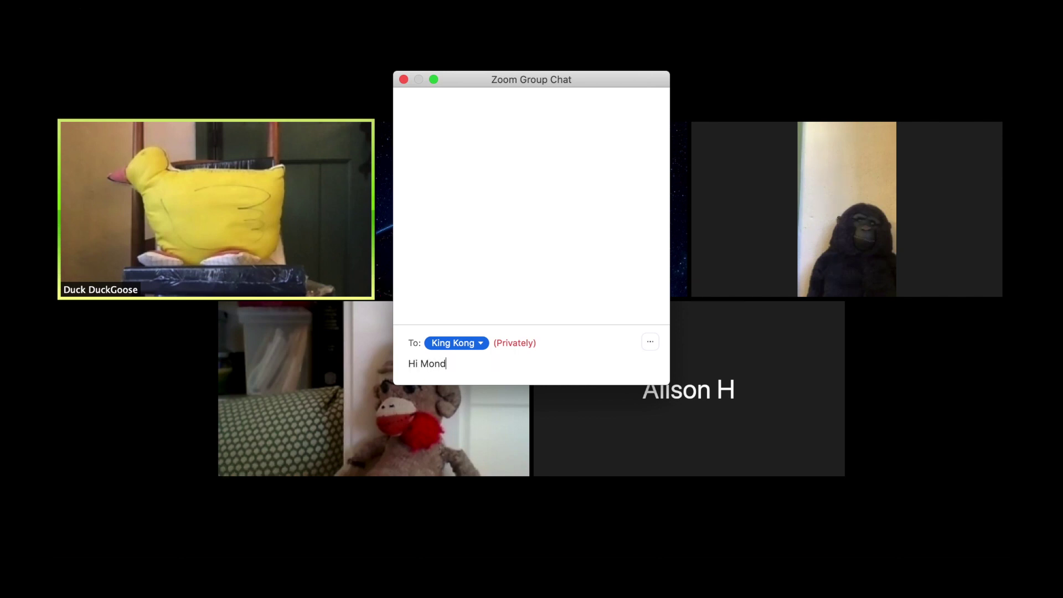
pyautogui.write('i Monkey!')
pyautogui.press('Return')
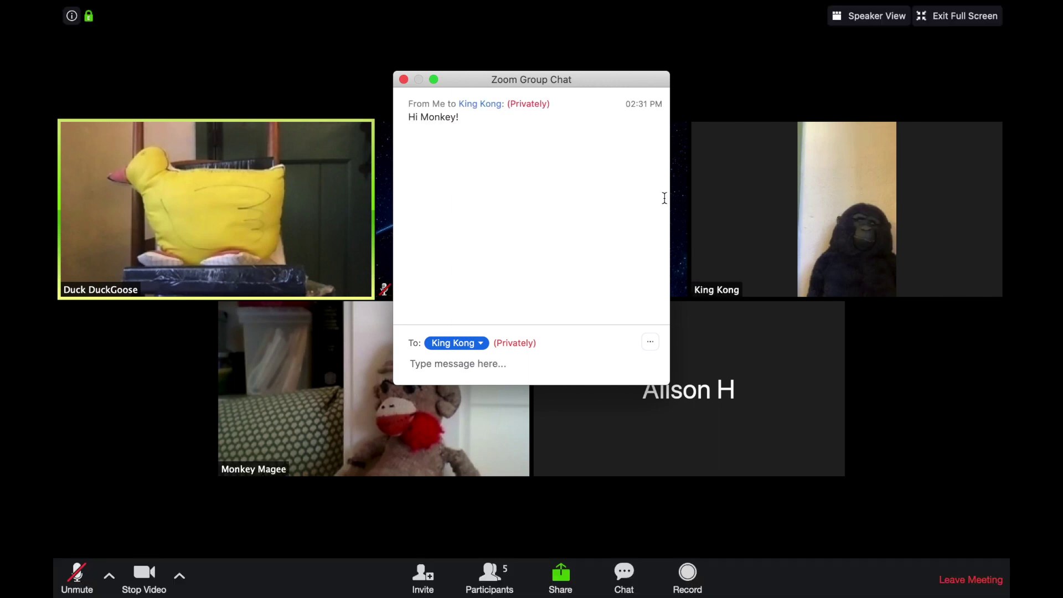
pyautogui.click(404, 79)
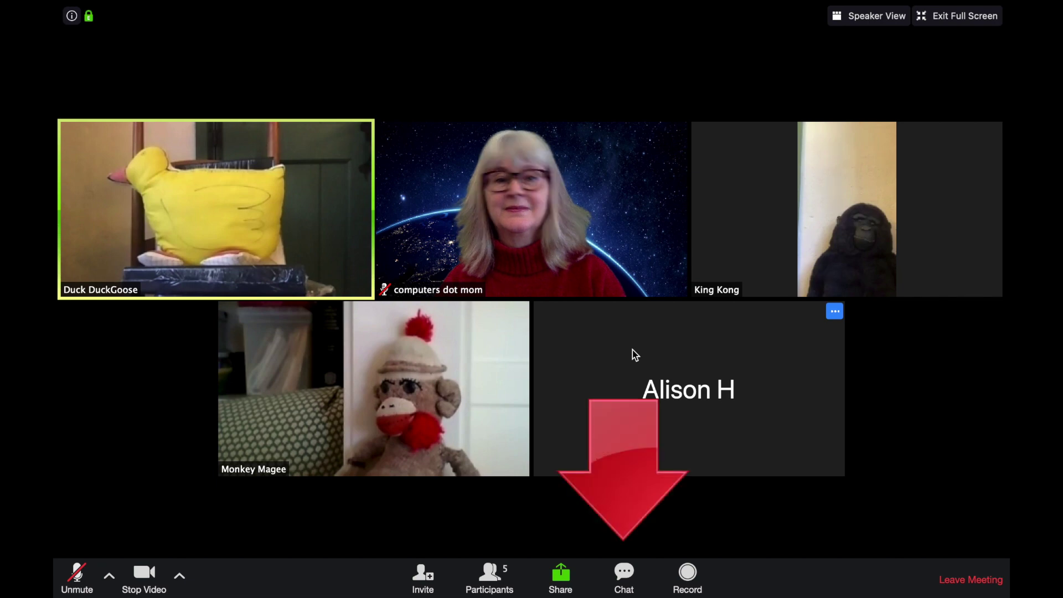
# Step: Reopen the chat window, switching to Speaker View, and place it over the side of the speaker's picture opposite the thumbnails
pyautogui.click(624, 576)
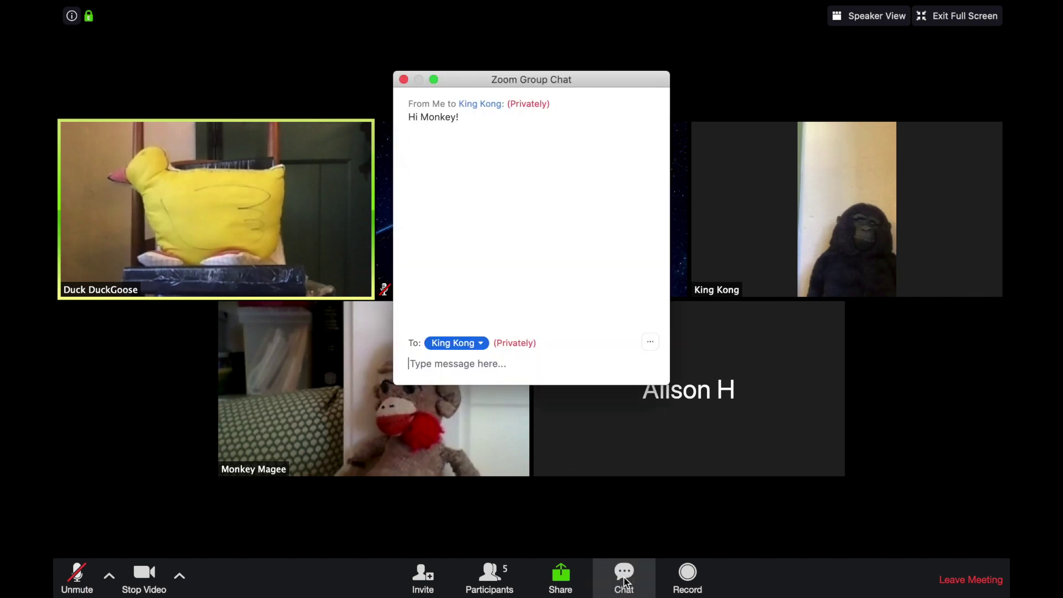
pyautogui.click(879, 16)
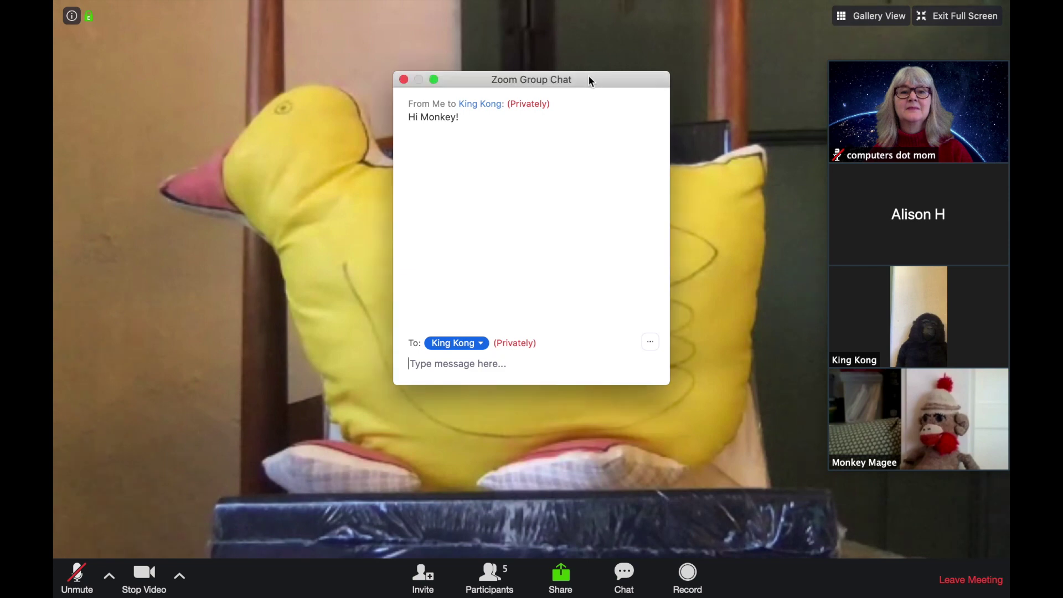
pyautogui.moveTo(590, 78); pyautogui.dragTo(274, 128)
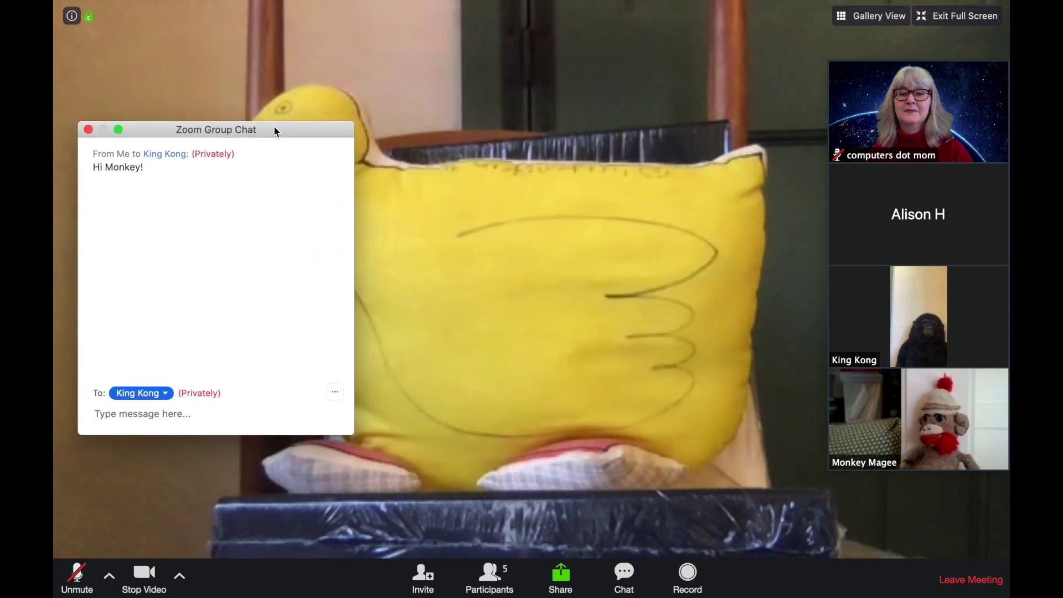
# Step: Send the chat message "I"m here!" to Everyone and close the chat window
pyautogui.click(153, 396)
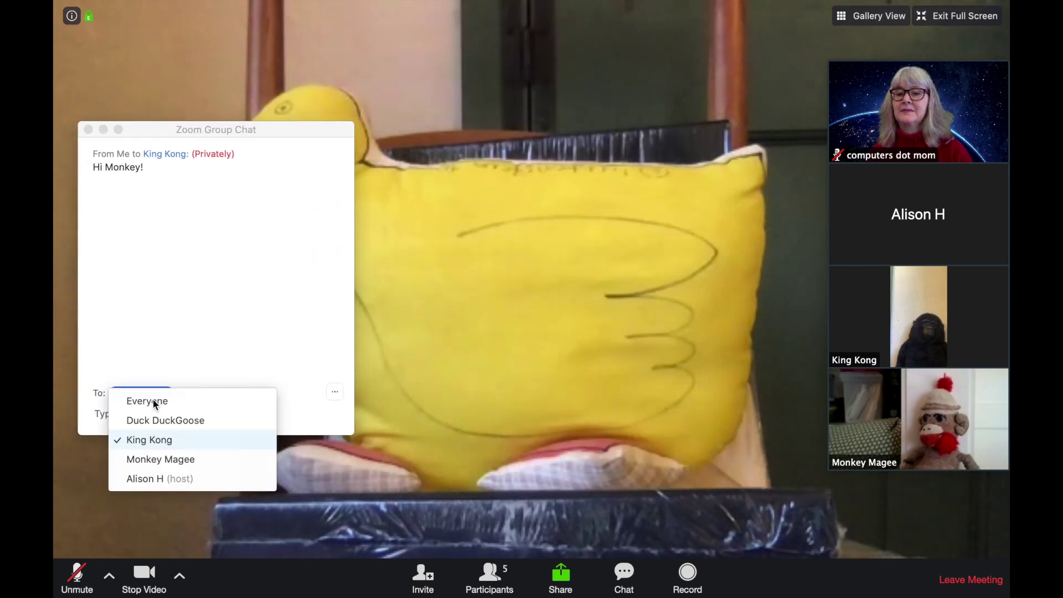
pyautogui.click(153, 404)
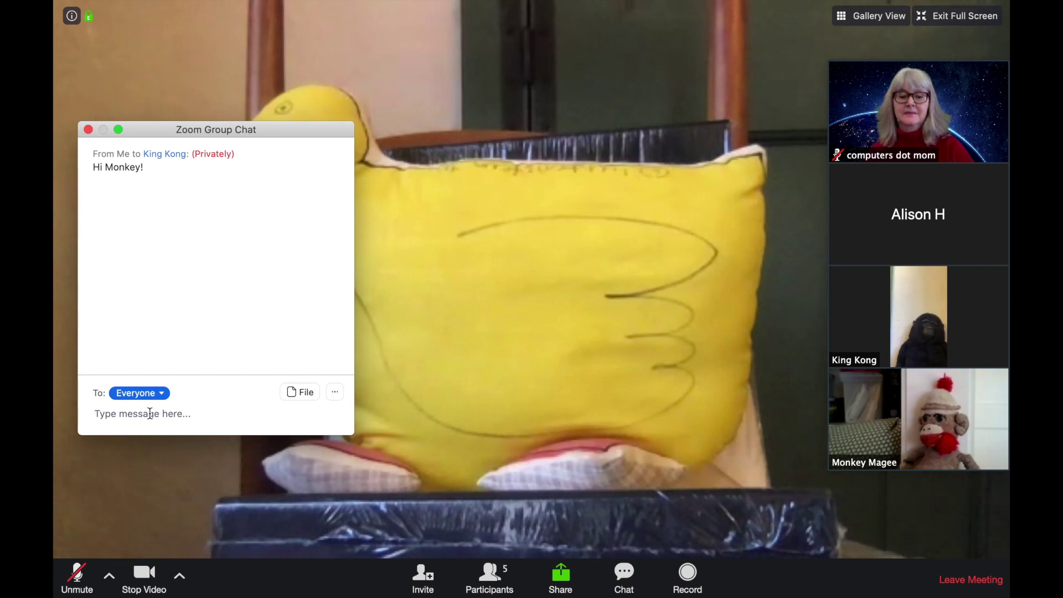
pyautogui.write("I'")
pyautogui.write('m here')
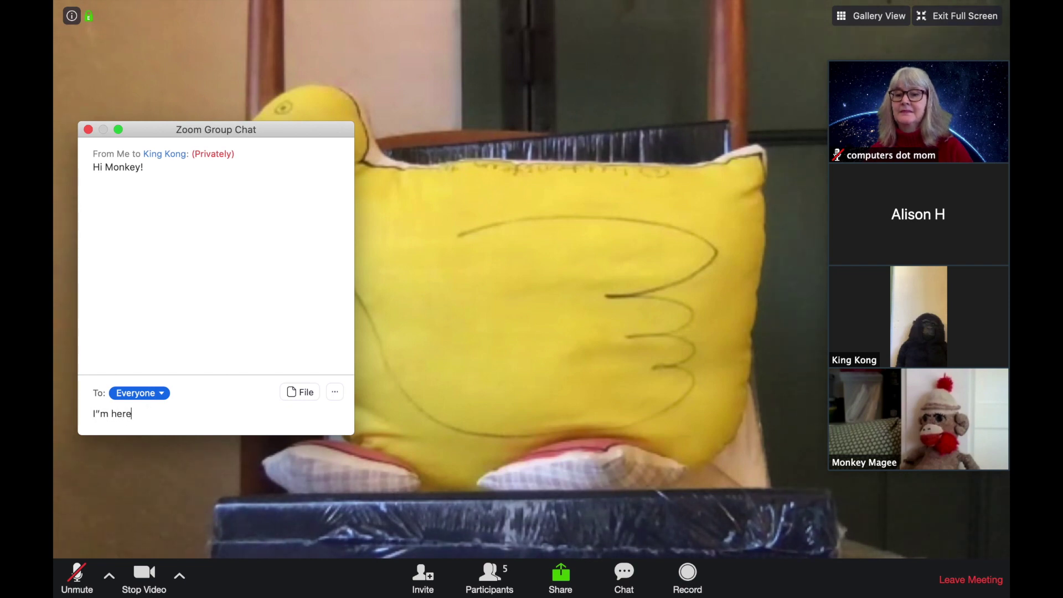
pyautogui.write('!')
pyautogui.press('Return')
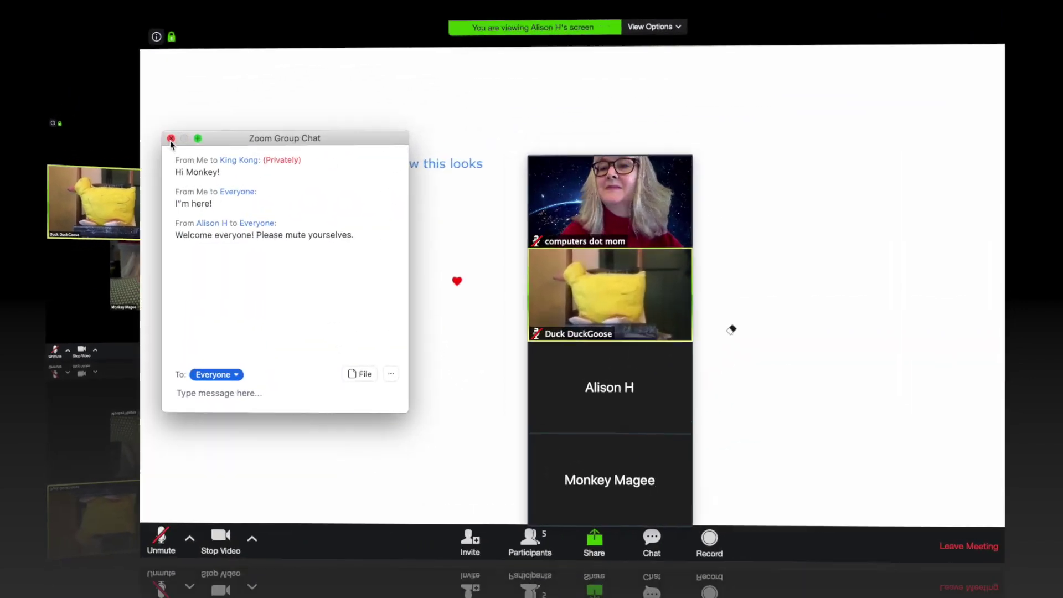
pyautogui.click(170, 141)
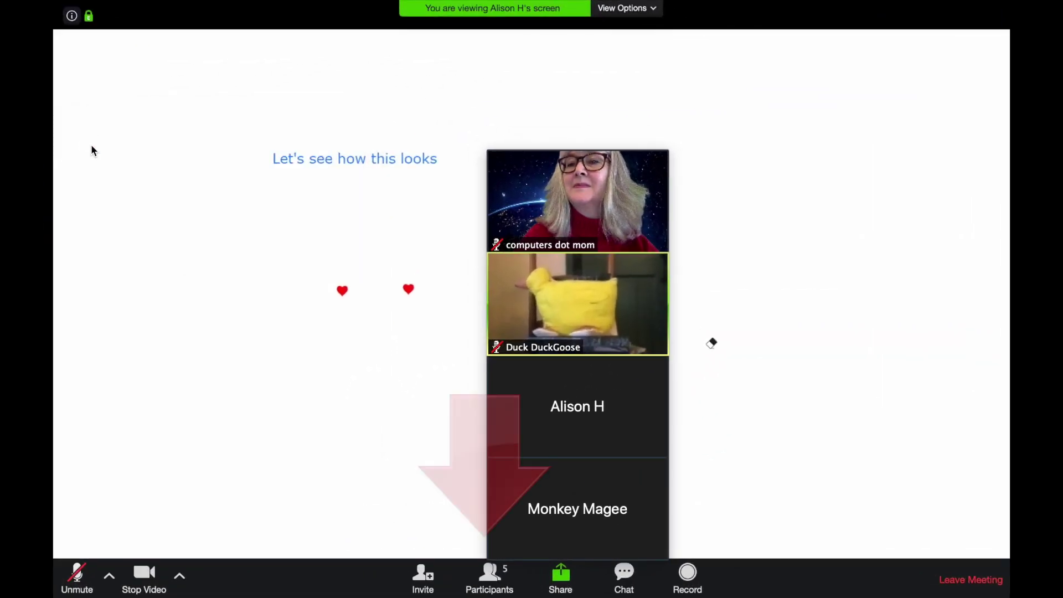
# Step: Open the participants list and move the floating participant videos off it
pyautogui.click(489, 579)
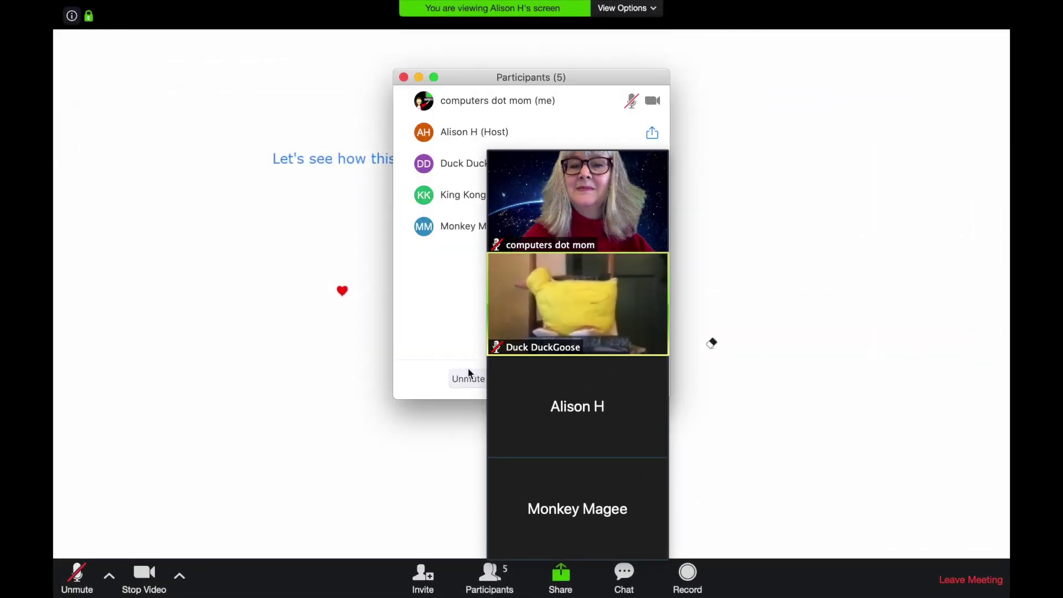
pyautogui.moveTo(523, 144); pyautogui.dragTo(766, 105)
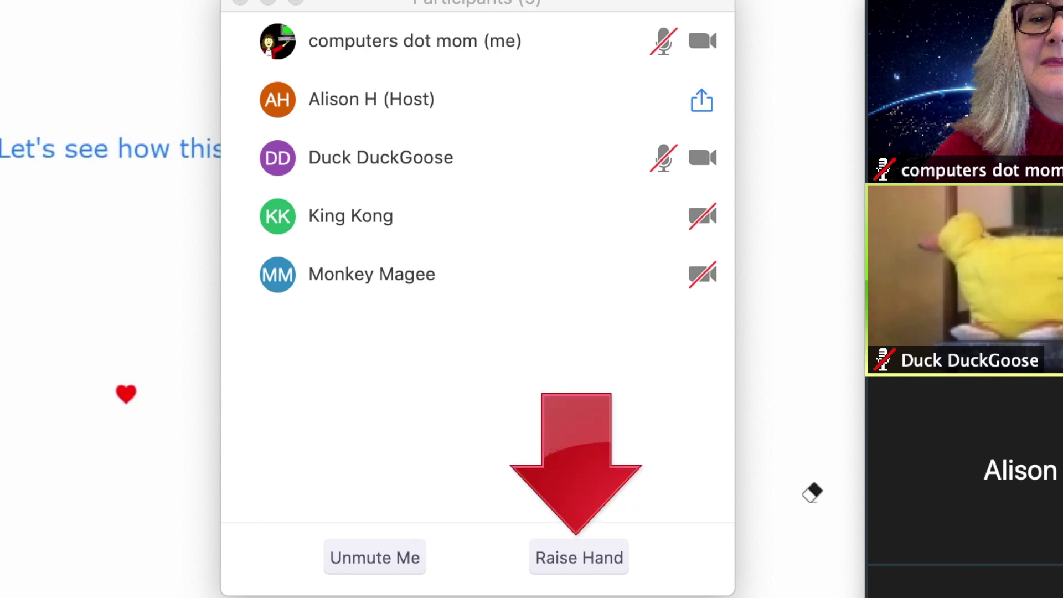
# Step: Raise a hand in the meeting and accept the host's request to unmute the microphone
pyautogui.click(584, 551)
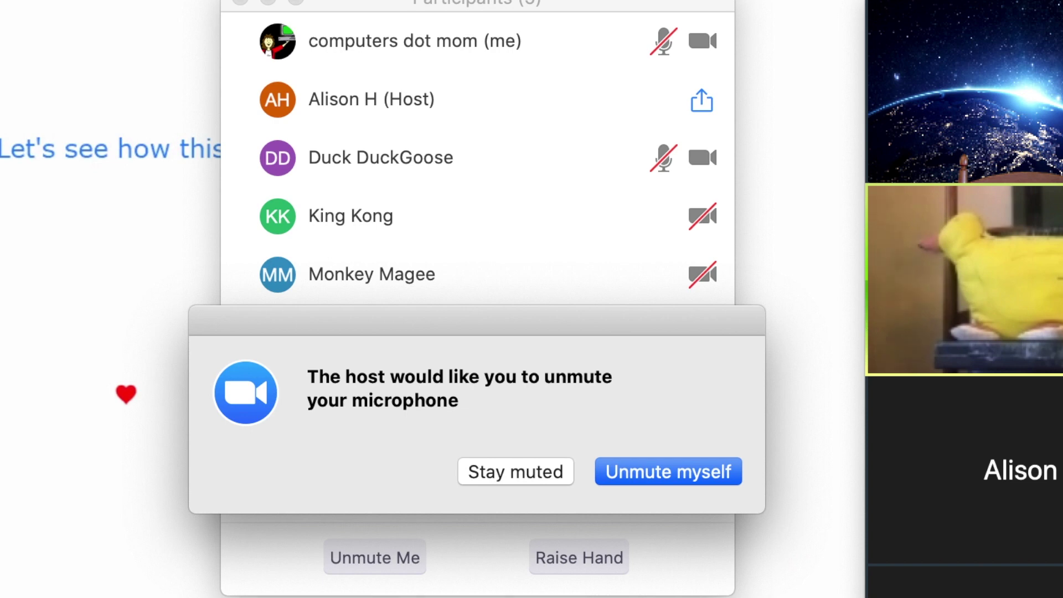
pyautogui.click(660, 480)
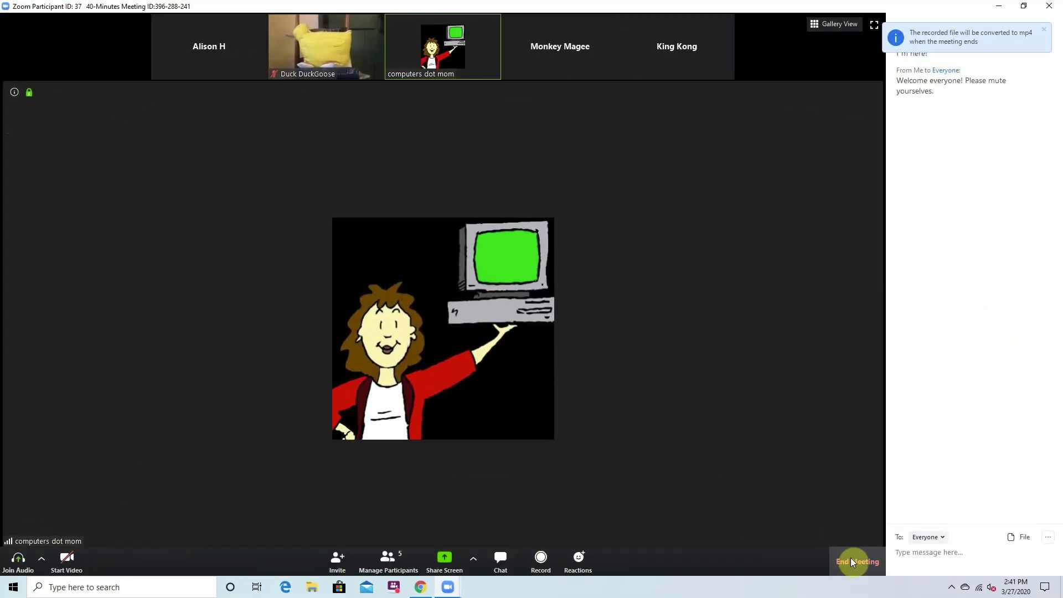
# Step: End the meeting for all participants as the host
pyautogui.click(852, 562)
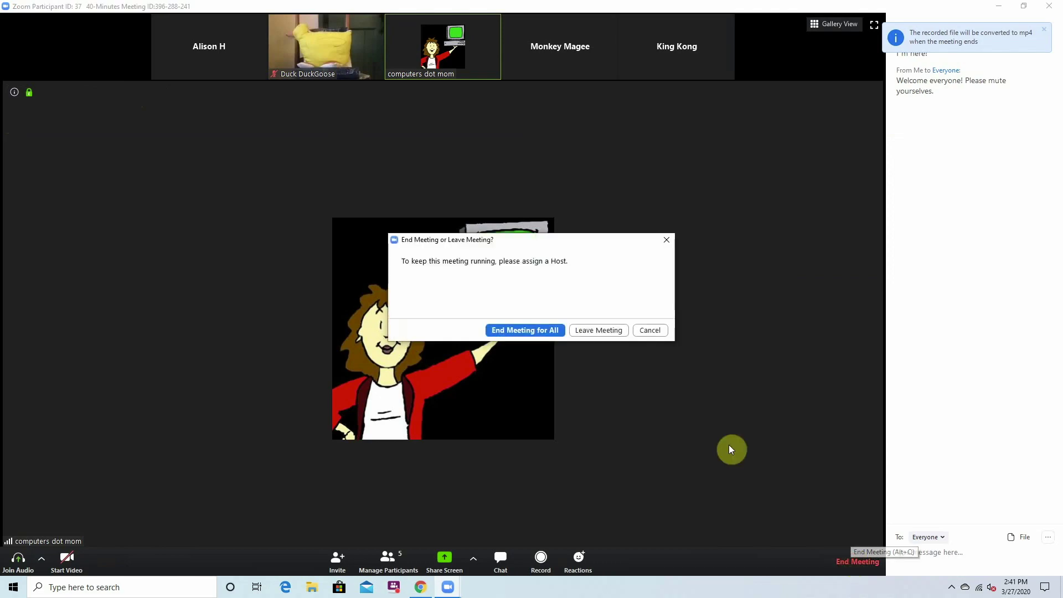
pyautogui.click(550, 331)
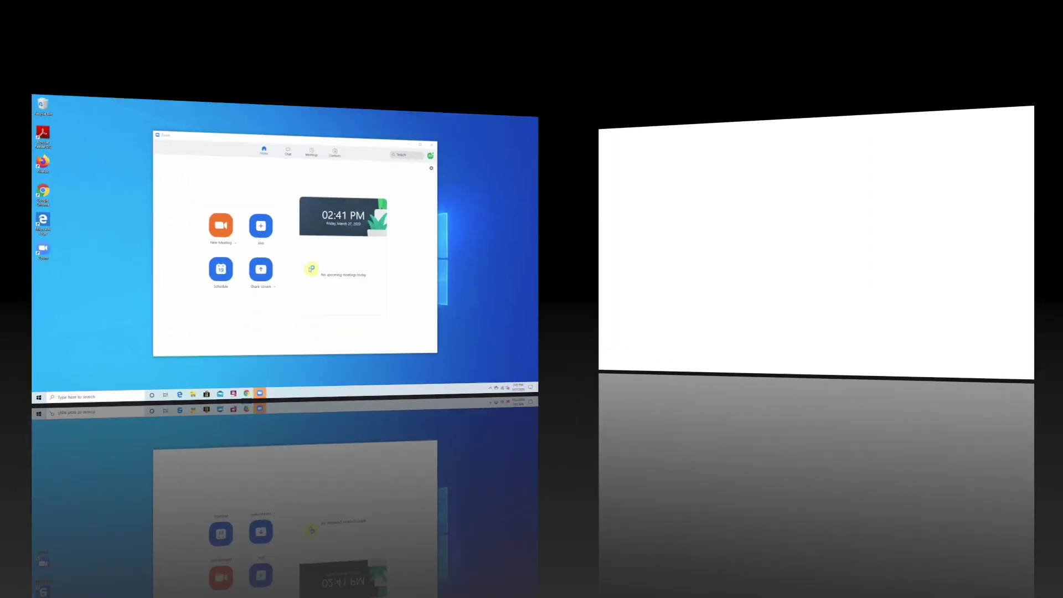